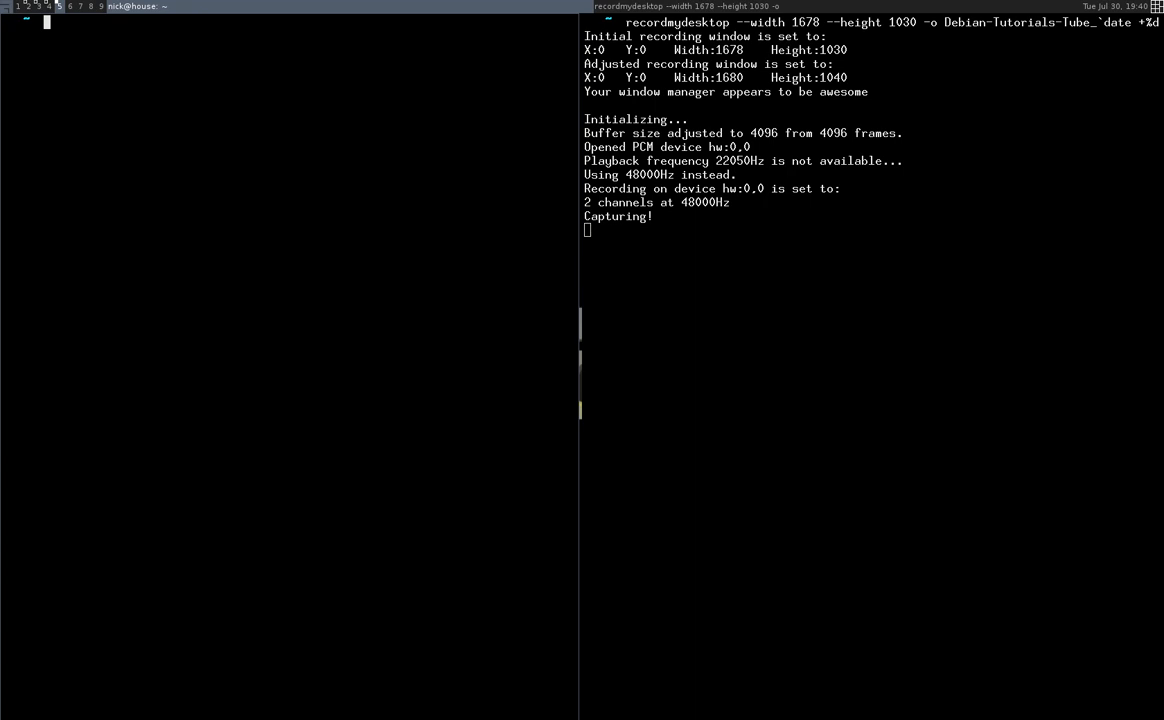
- Close the spare empty terminal and launch VirtualBox
{"action": "key", "text": "ctrl+d"}
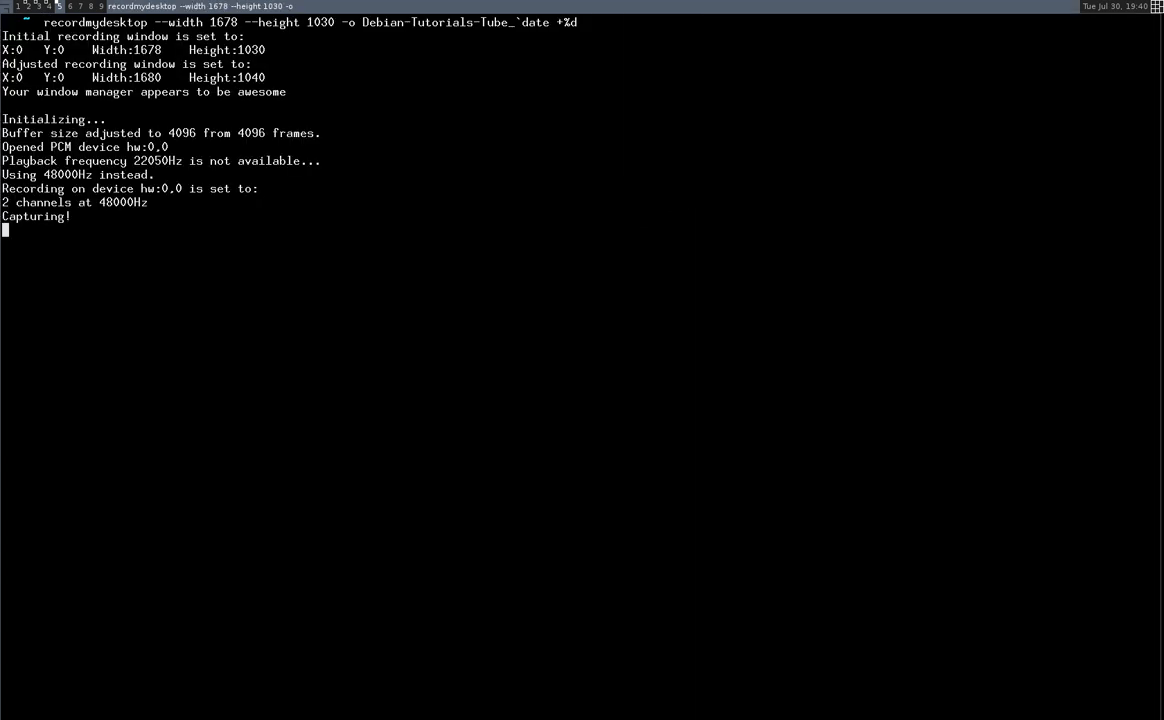
{"action": "key", "text": "super+r"}
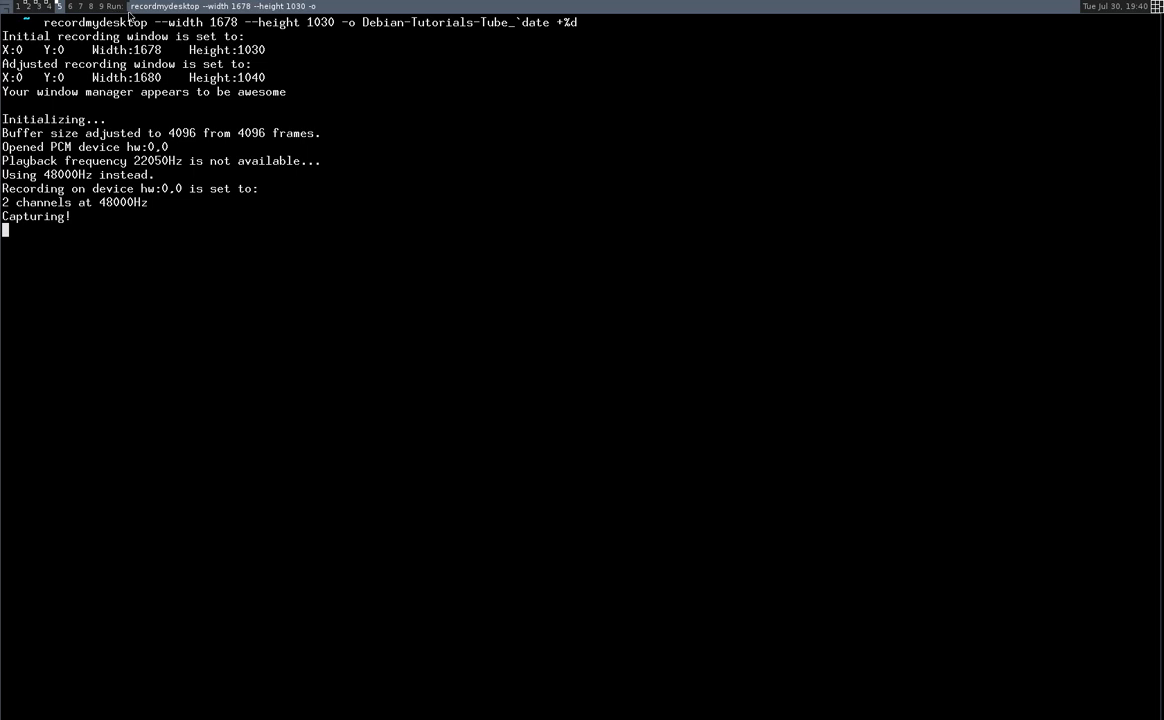
{"action": "type", "text": "virtualbox"}
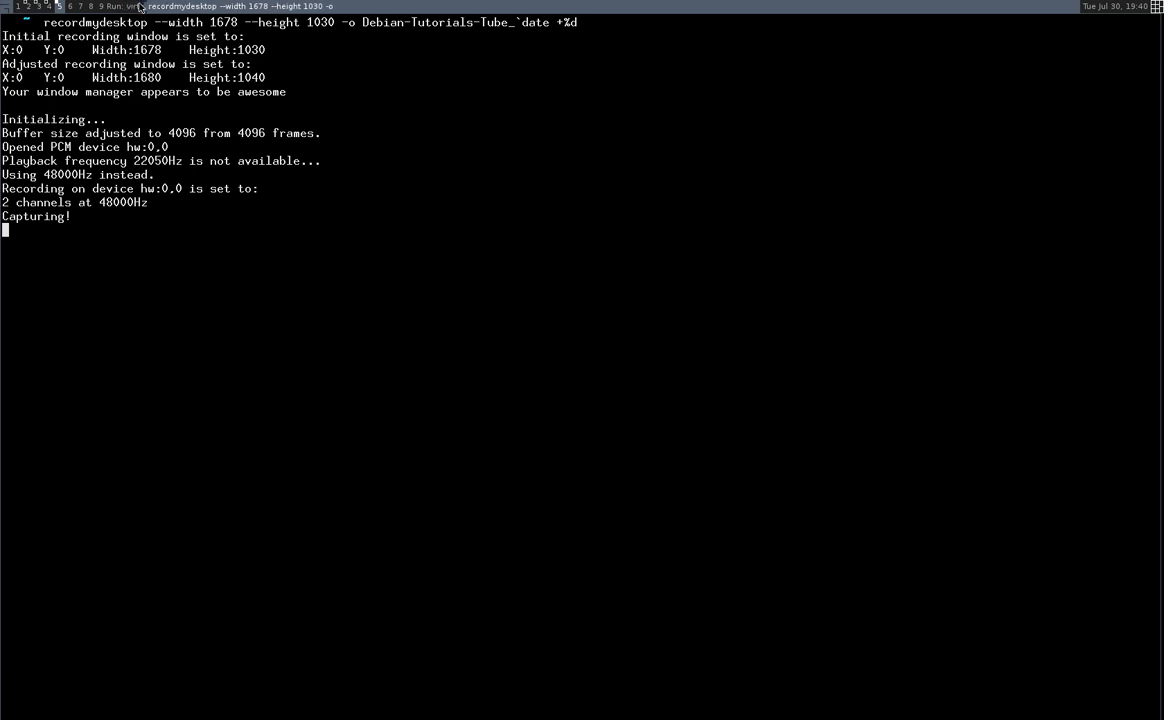
{"action": "key", "text": "Return"}
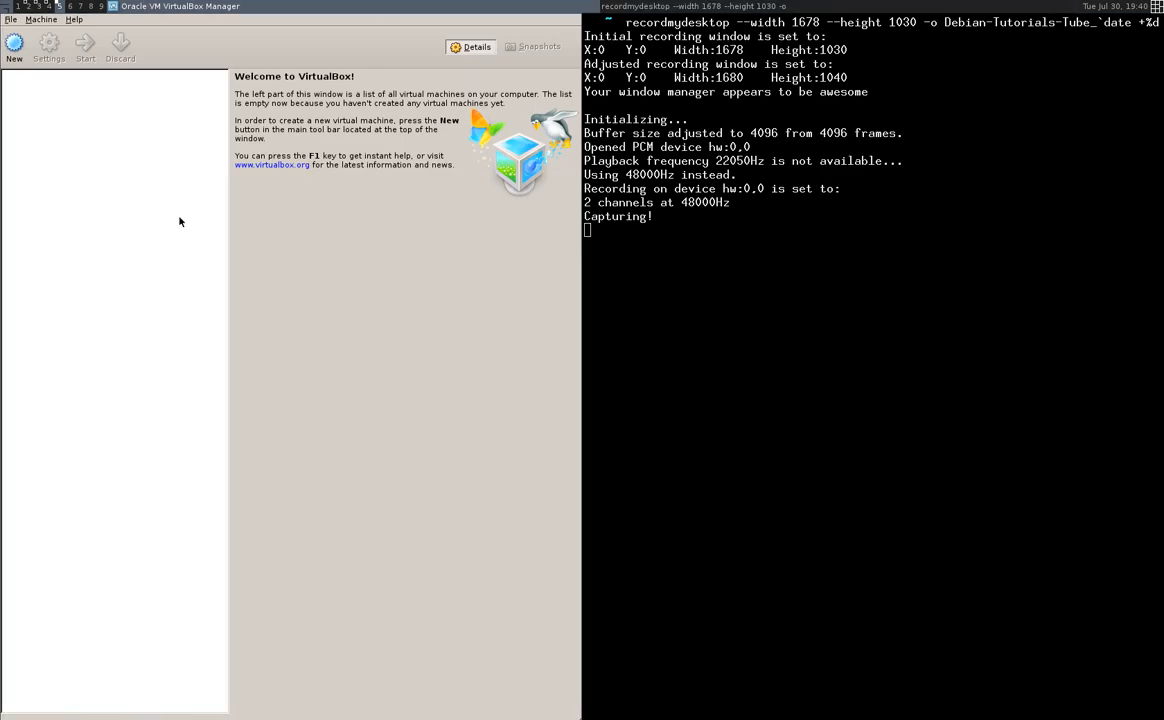
- Start a new virtual machine named demo with operating system Linux and version Debian (64 bit)
{"action": "left_click", "coordinate": [14, 50]}
{"action": "left_click", "coordinate": [421, 475]}
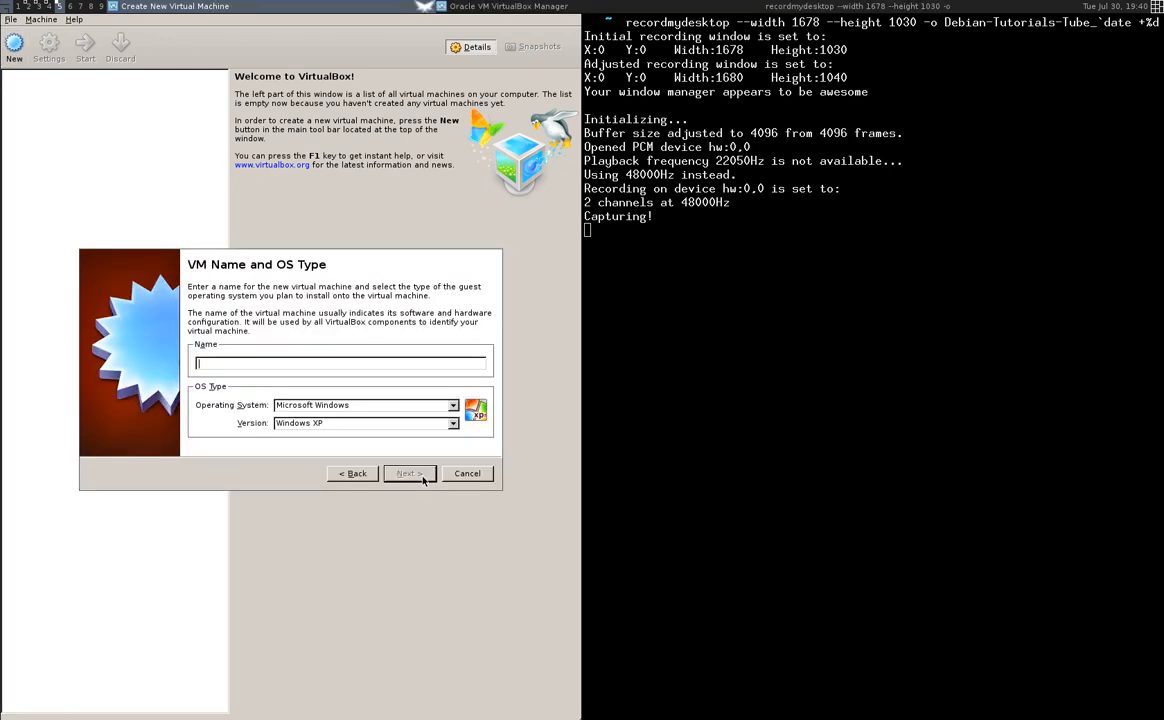
{"action": "type", "text": "demo"}
{"action": "left_click", "coordinate": [355, 405]}
{"action": "left_click", "coordinate": [345, 424]}
{"action": "left_click", "coordinate": [345, 424]}
{"action": "left_click", "coordinate": [345, 428]}
{"action": "left_click", "coordinate": [418, 422]}
{"action": "left_click_drag", "start_coordinate": [455, 487], "coordinate": [455, 457]}
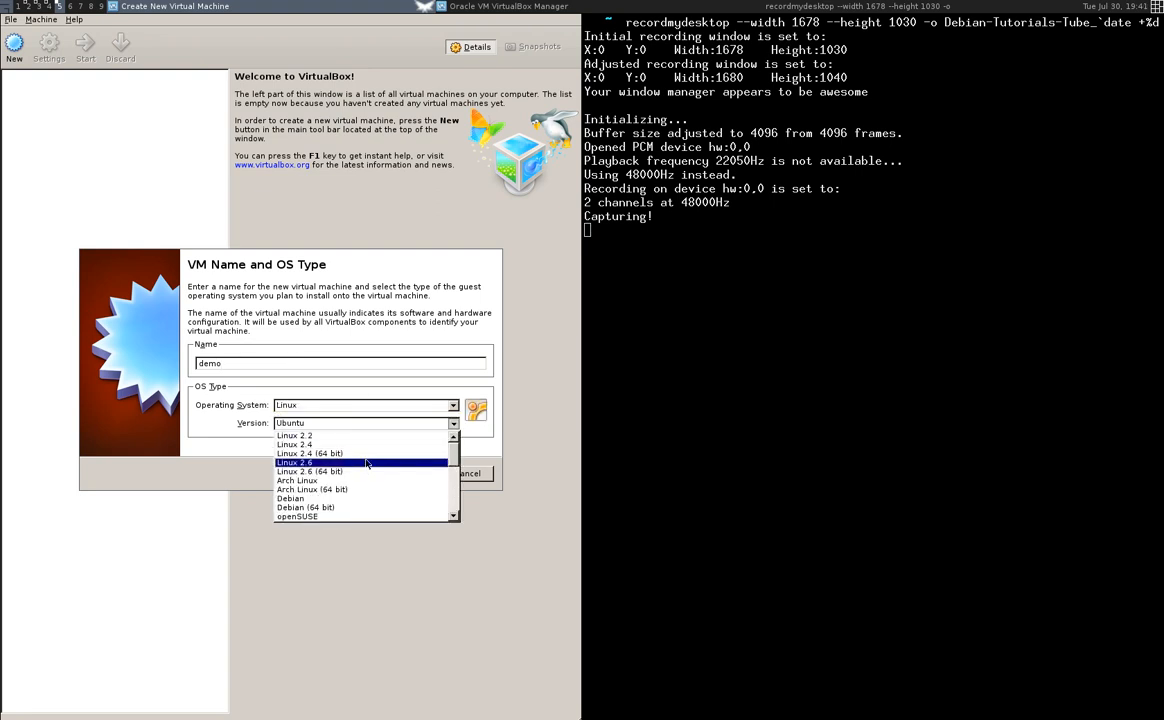
{"action": "left_click", "coordinate": [342, 508]}
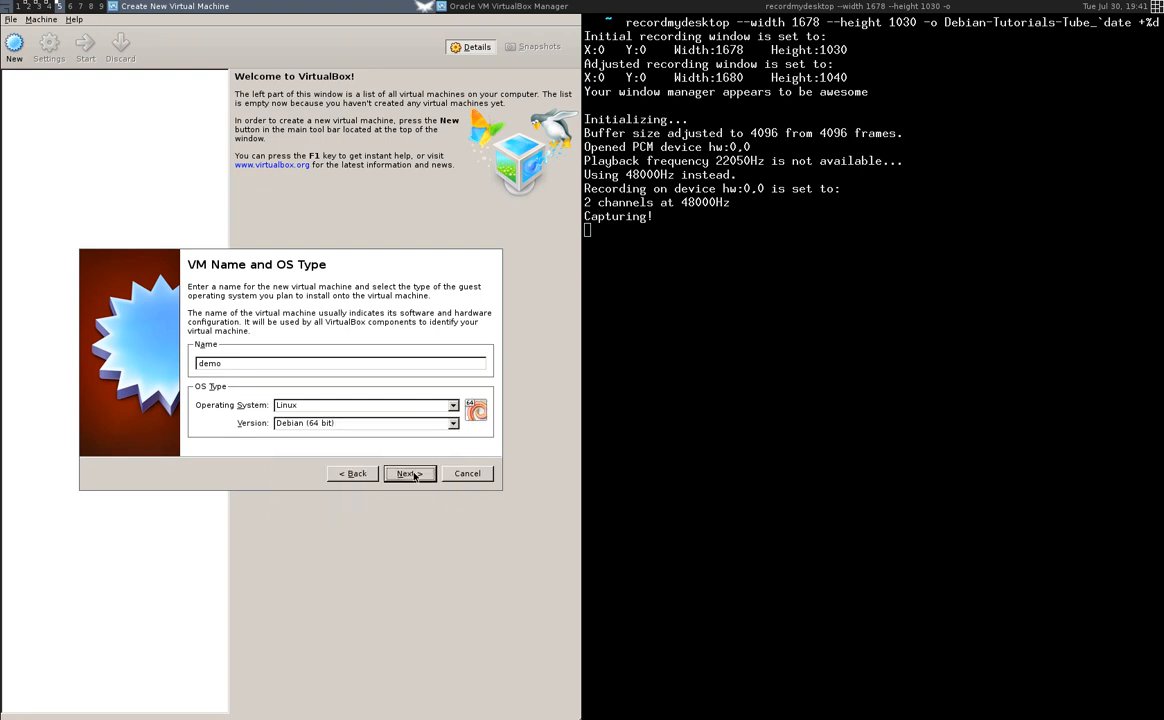
- Allocate 3490 MB of base memory to the new virtual machine
{"action": "left_click", "coordinate": [411, 475]}
{"action": "left_click_drag", "start_coordinate": [214, 341], "coordinate": [333, 347]}
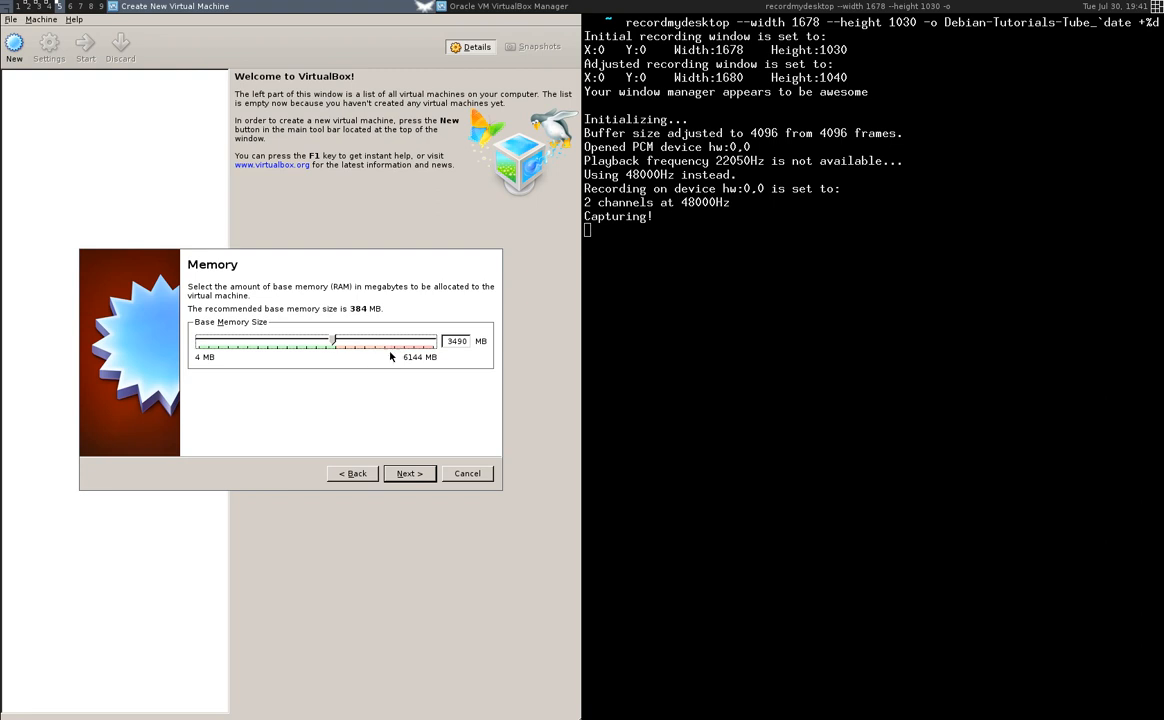
{"action": "left_click", "coordinate": [412, 474]}
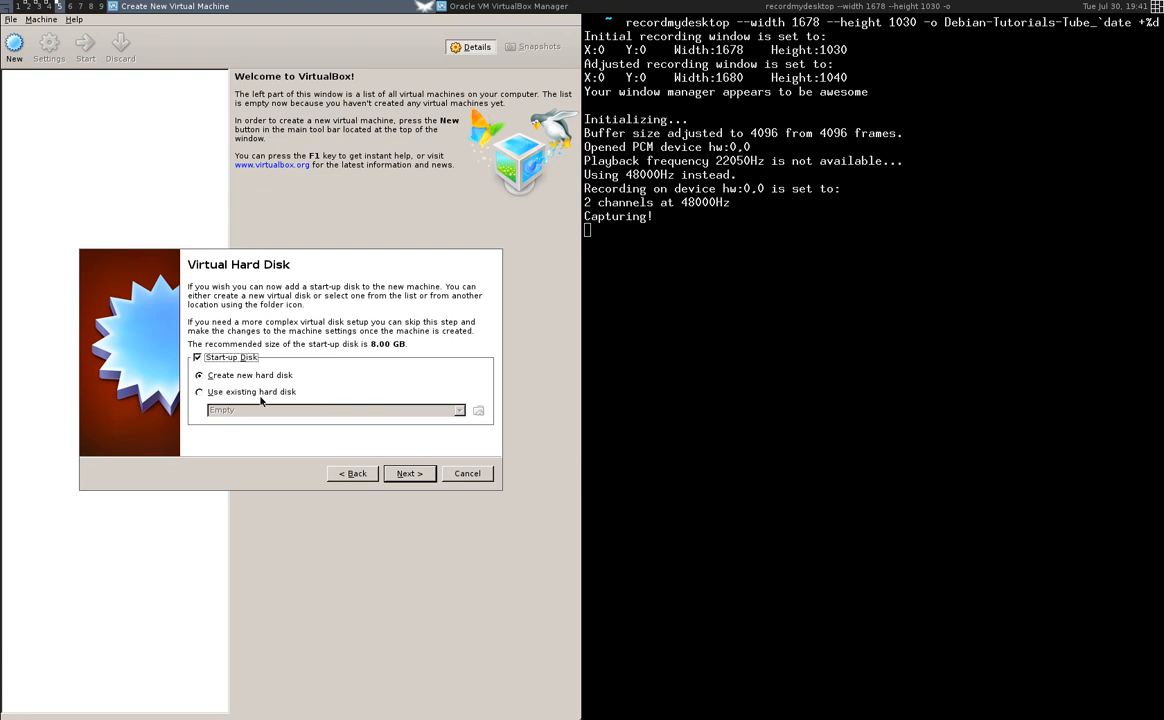
- Give the machine a new dynamically allocated VDI start-up disk of 8.00 GB and finish creating it
{"action": "left_click", "coordinate": [410, 476]}
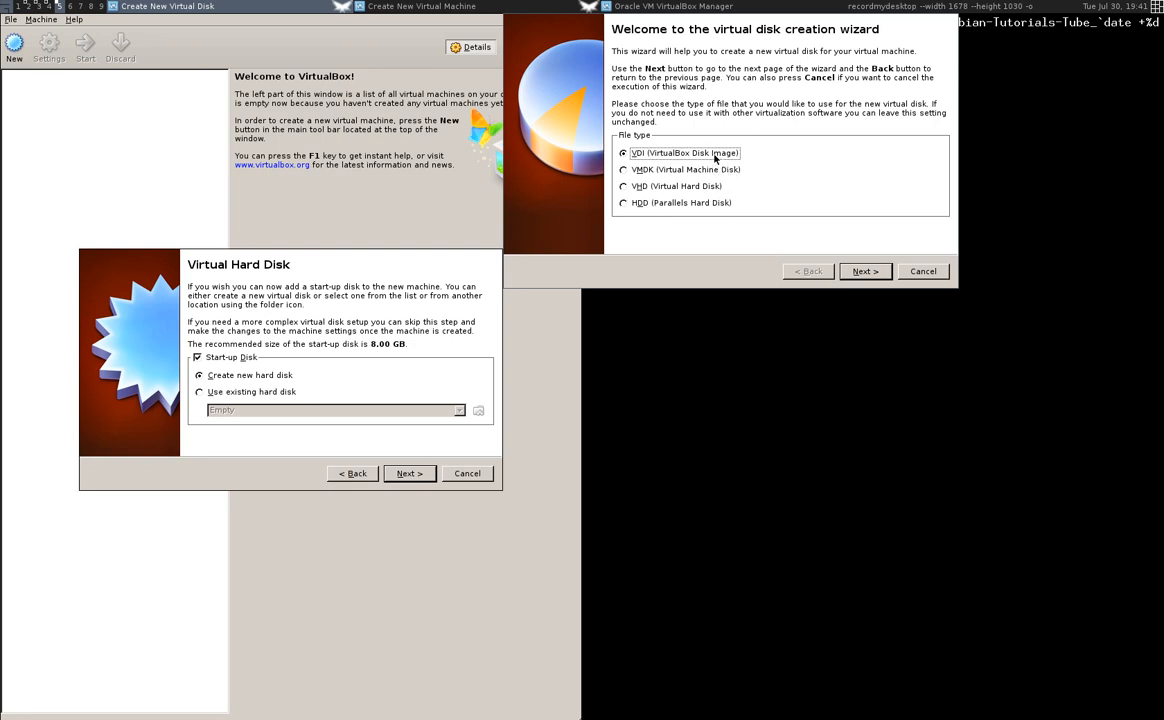
{"action": "left_click", "coordinate": [864, 272]}
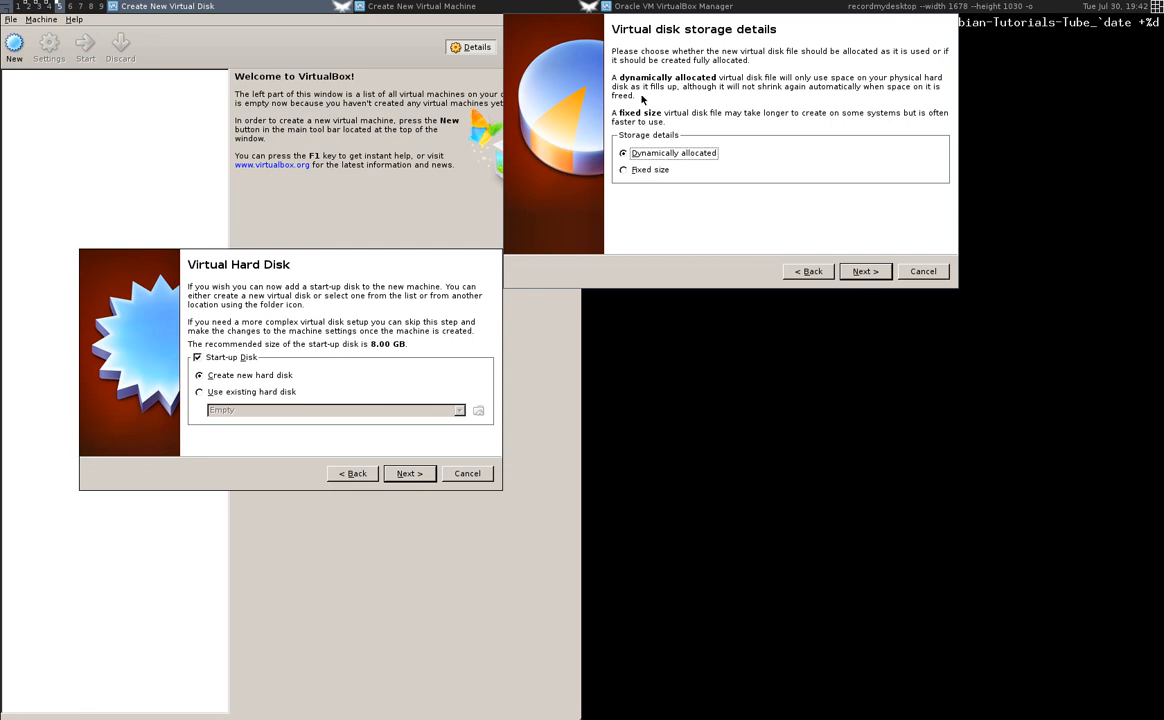
{"action": "left_click", "coordinate": [865, 273]}
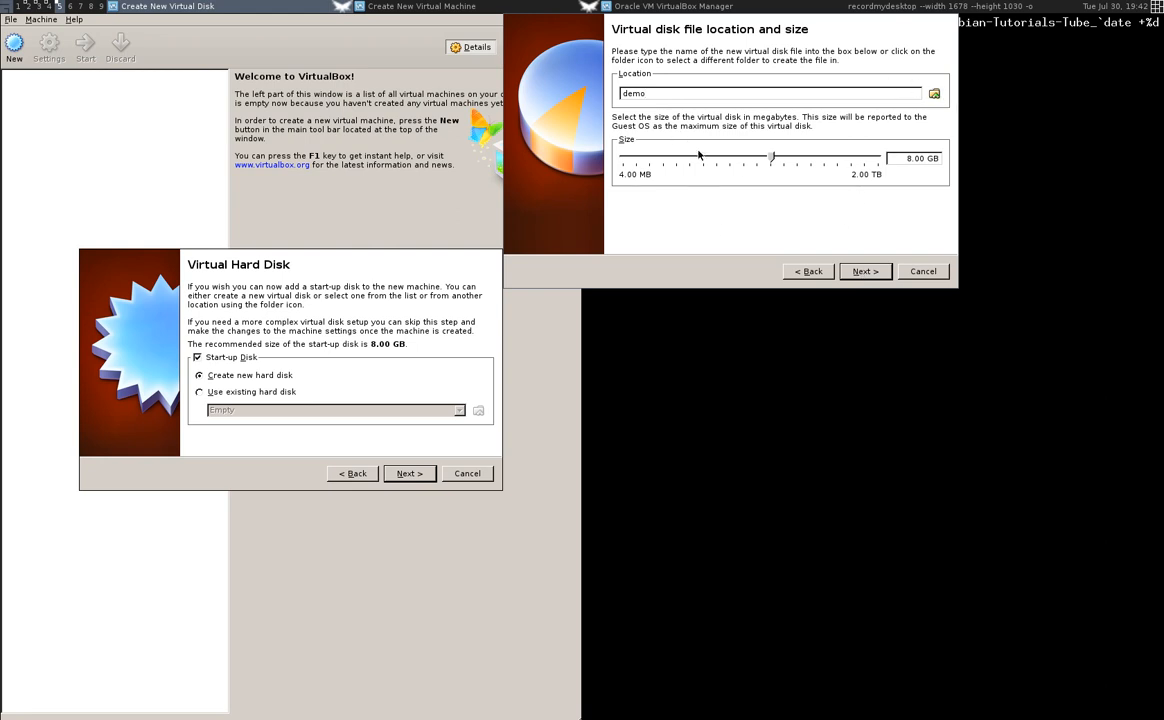
{"action": "left_click", "coordinate": [869, 273]}
{"action": "left_click", "coordinate": [866, 272]}
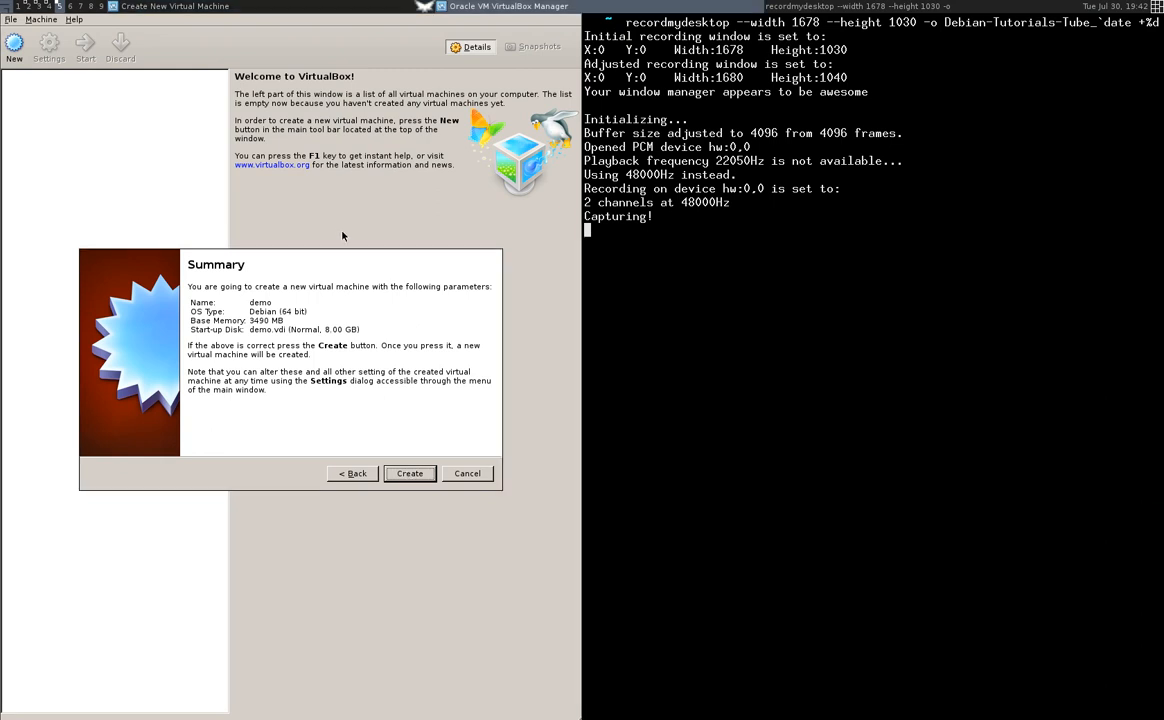
{"action": "key", "text": "Return"}
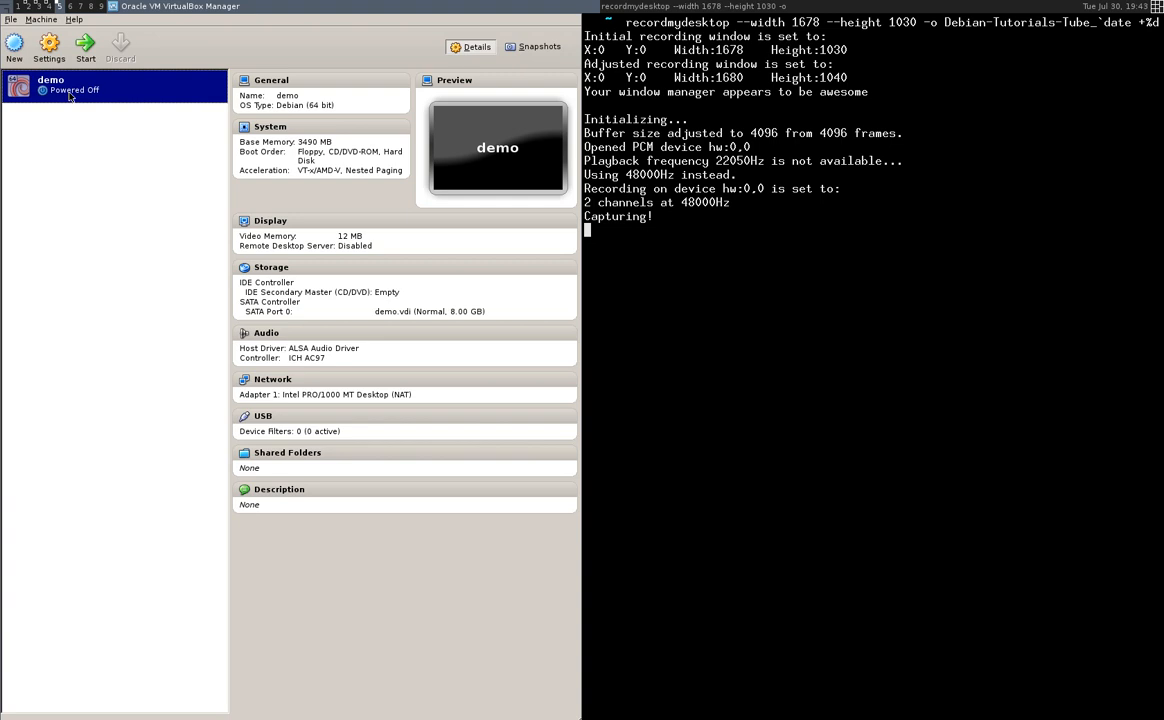
- In the demo machine's system settings, move Floppy to the end of the boot order so CD/DVD-ROM comes first
{"action": "left_click", "coordinate": [52, 46]}
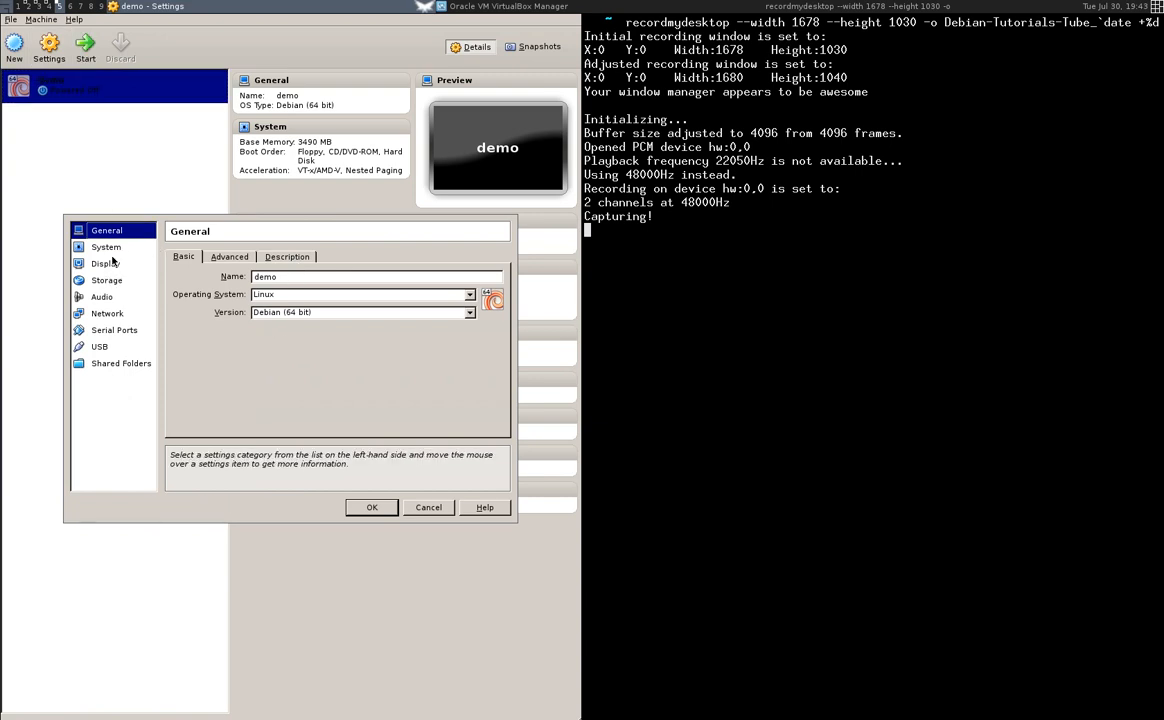
{"action": "left_click", "coordinate": [113, 263]}
{"action": "left_click", "coordinate": [102, 247]}
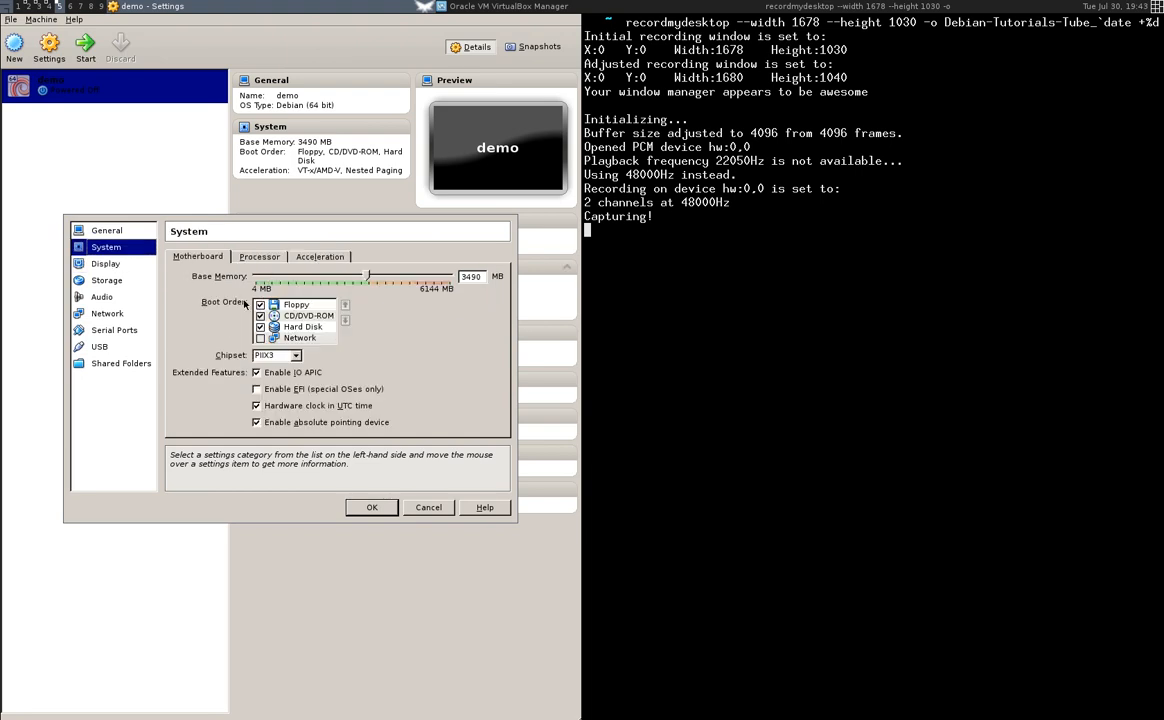
{"action": "left_click", "coordinate": [292, 306]}
{"action": "left_click", "coordinate": [345, 320]}
{"action": "left_click", "coordinate": [345, 320]}
{"action": "left_click", "coordinate": [345, 320]}
{"action": "left_click", "coordinate": [316, 304]}
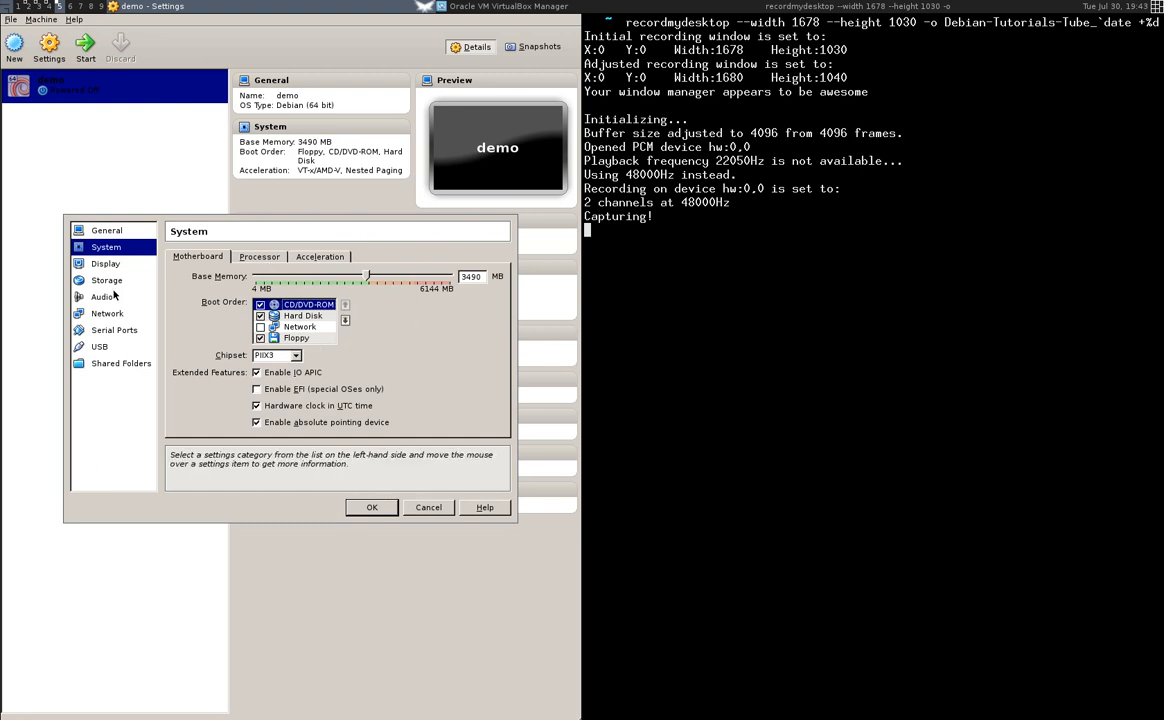
- Review the demo machine's processor, acceleration and display settings
{"action": "left_click", "coordinate": [259, 257]}
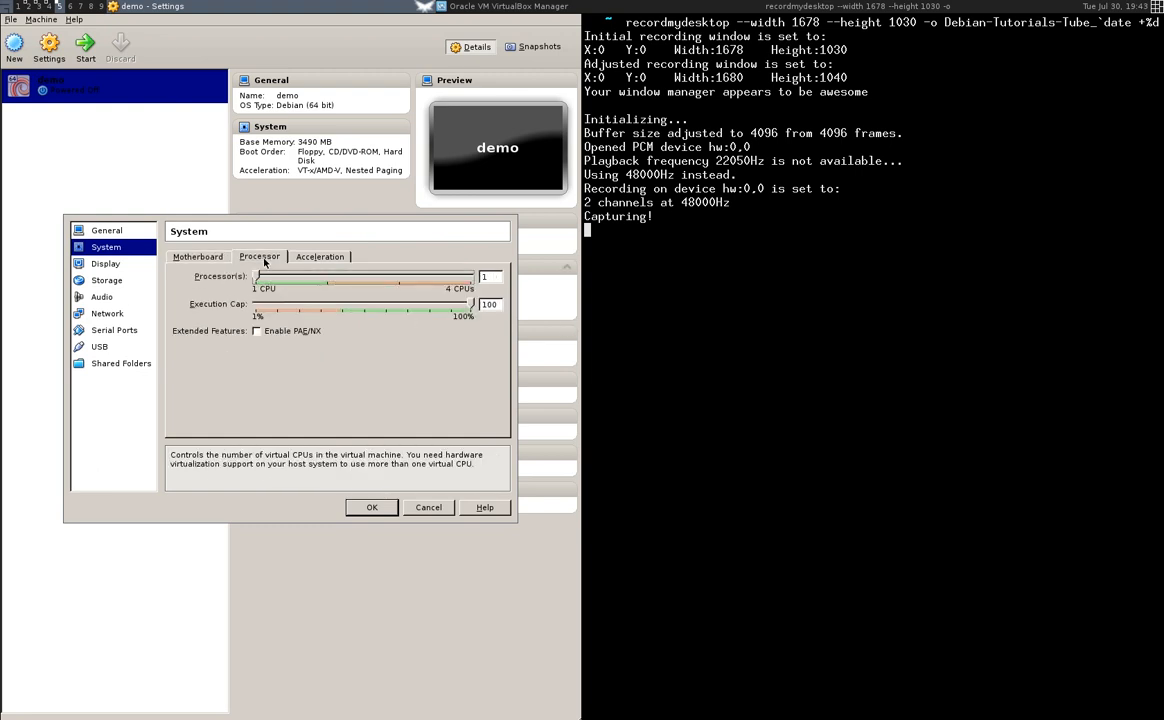
{"action": "left_click", "coordinate": [320, 257]}
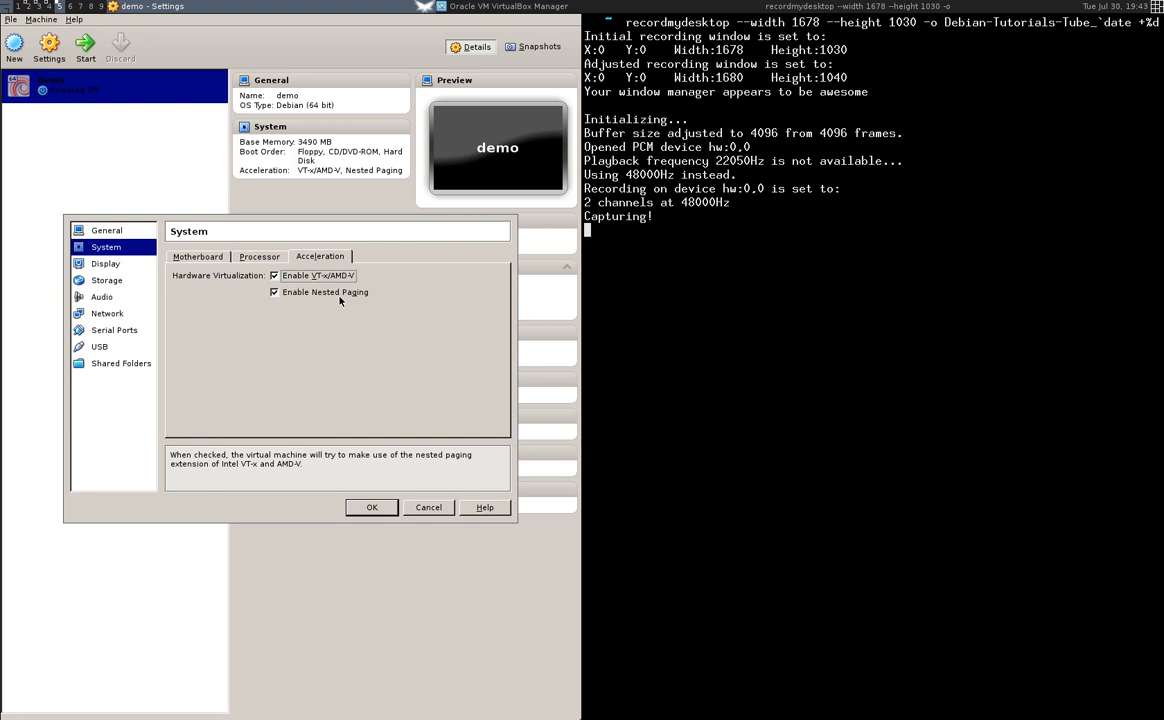
{"action": "left_click", "coordinate": [108, 262]}
- Assign the host drive HL-DT-ST BD-RE BH10LS30 (sr0) to the empty CD/DVD drive on the IDE controller
{"action": "left_click", "coordinate": [115, 281]}
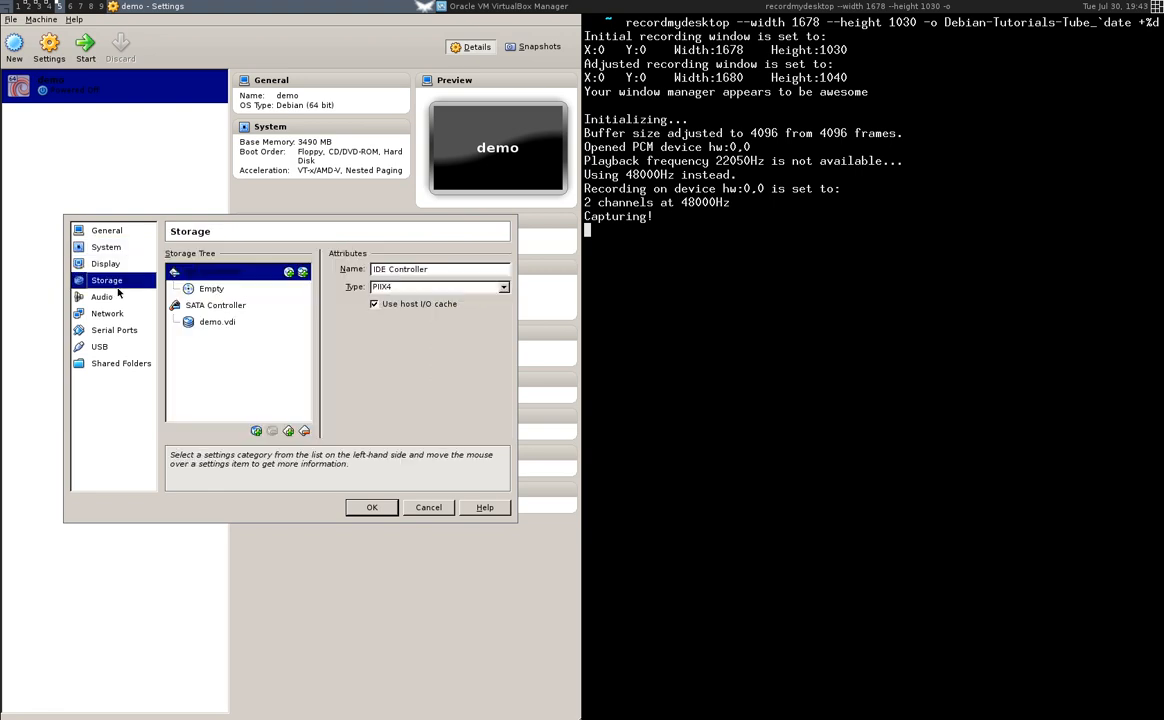
{"action": "left_click", "coordinate": [219, 289]}
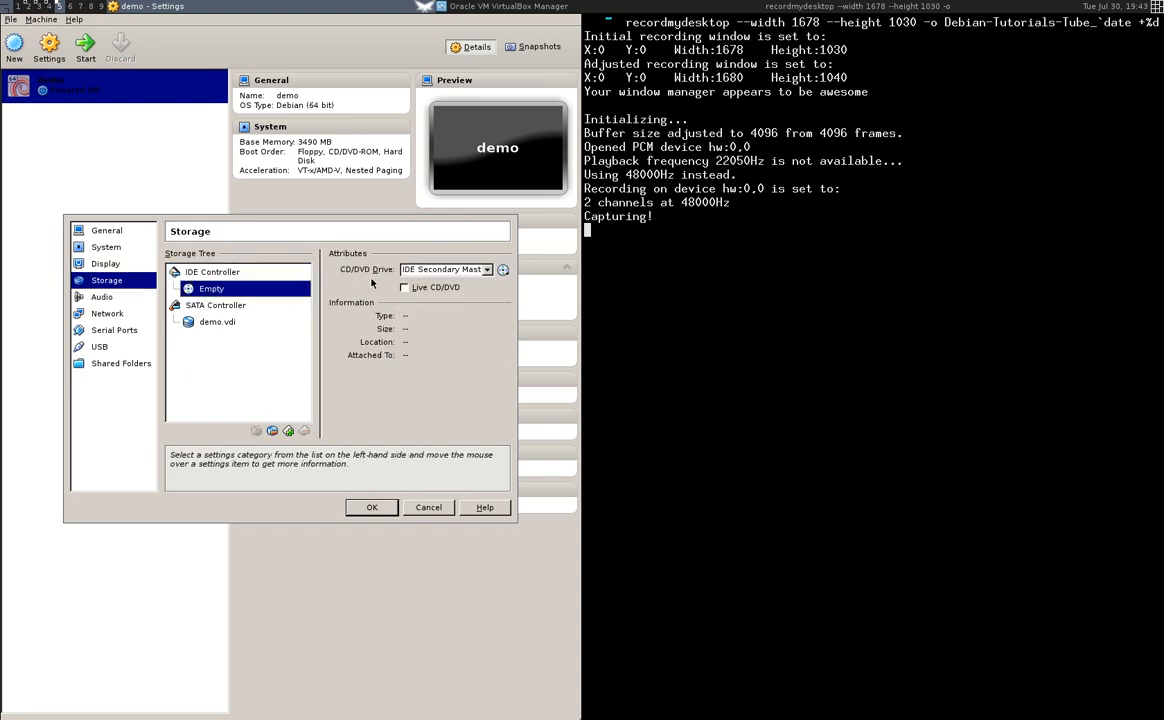
{"action": "left_click", "coordinate": [222, 272]}
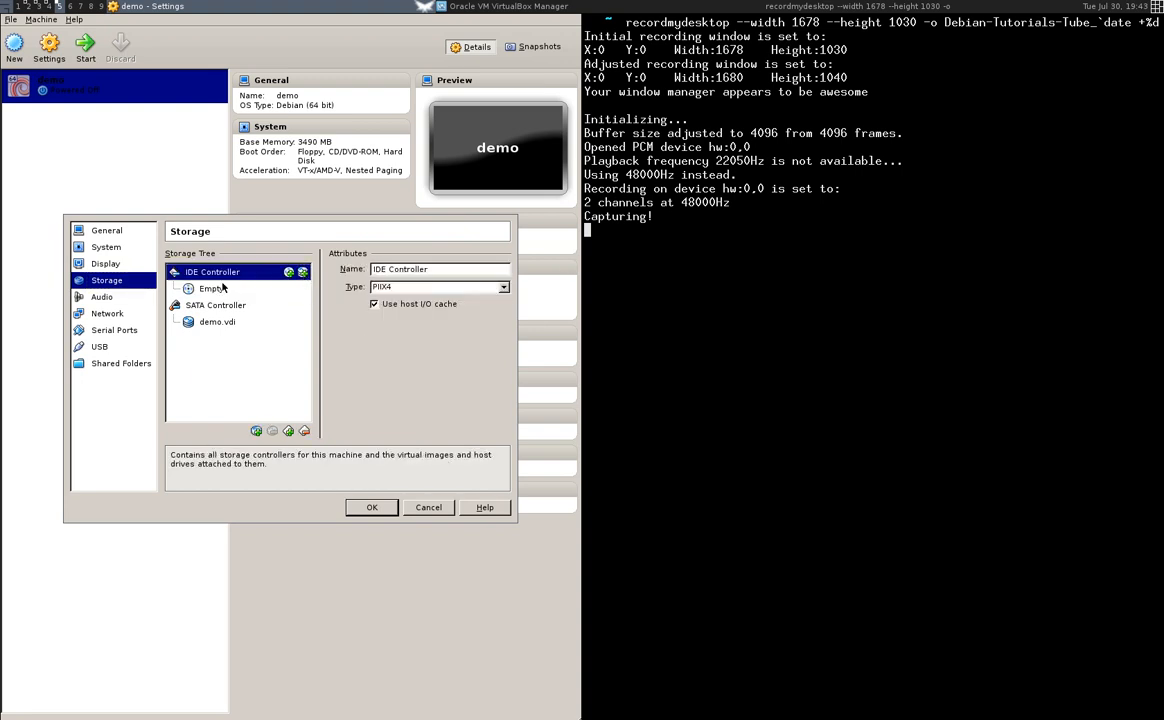
{"action": "left_click", "coordinate": [228, 290]}
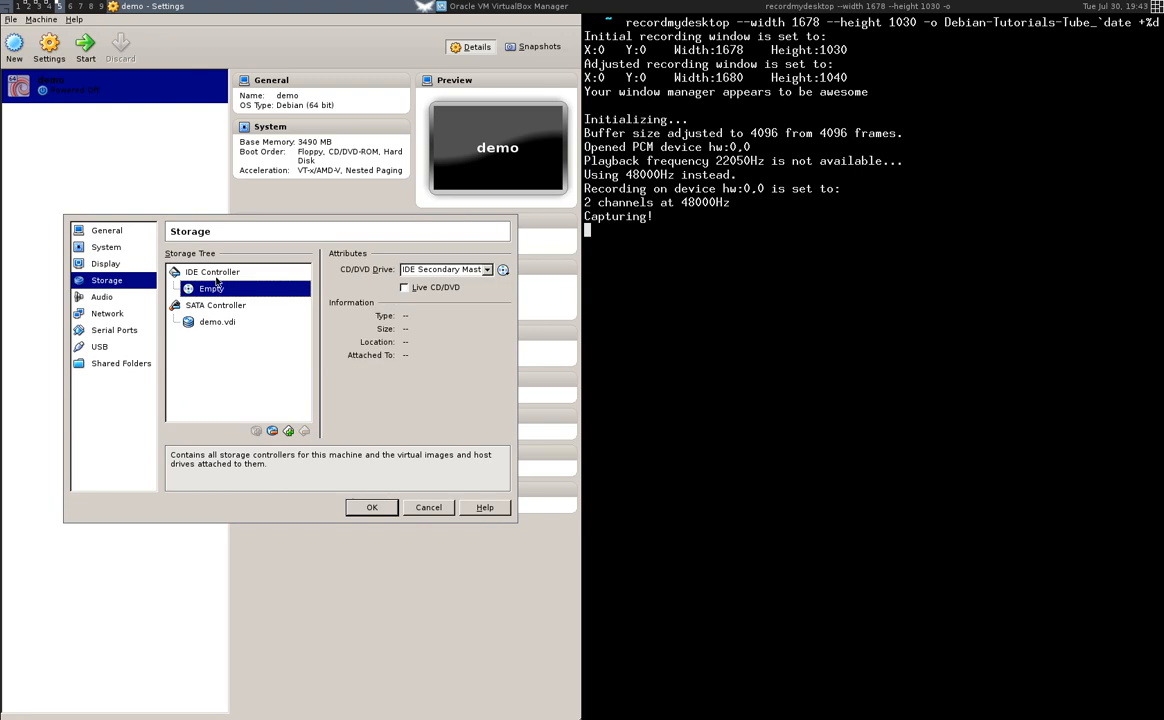
{"action": "left_click", "coordinate": [503, 270]}
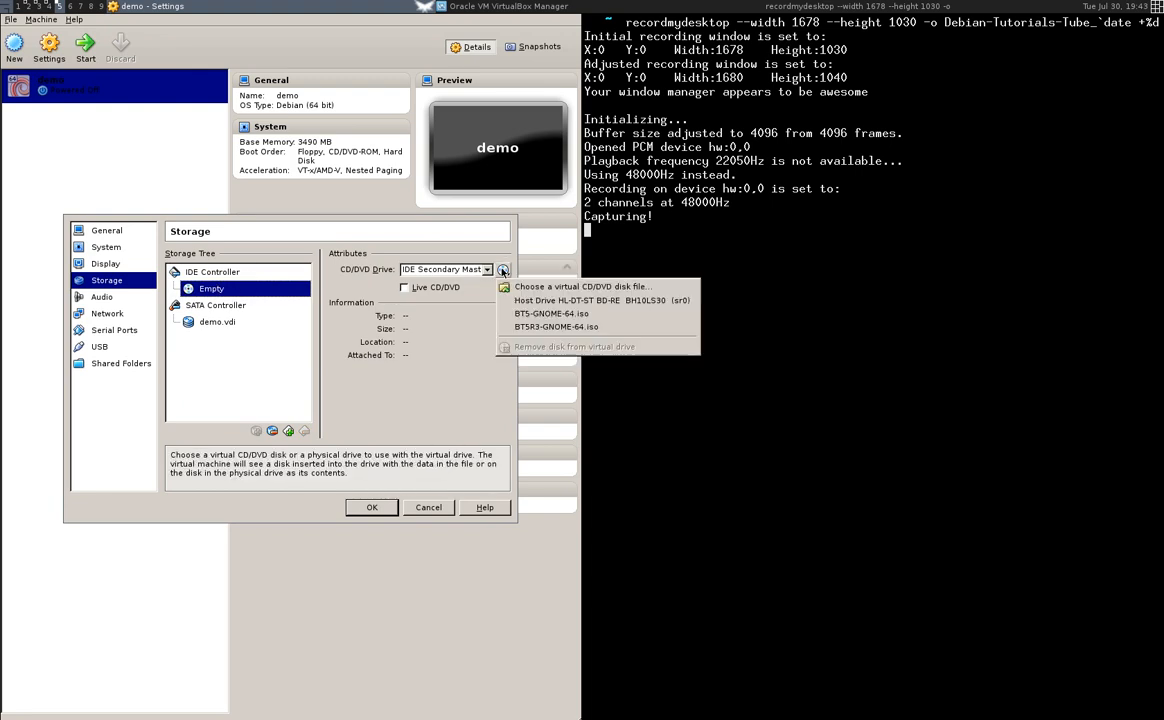
{"action": "left_click", "coordinate": [616, 303]}
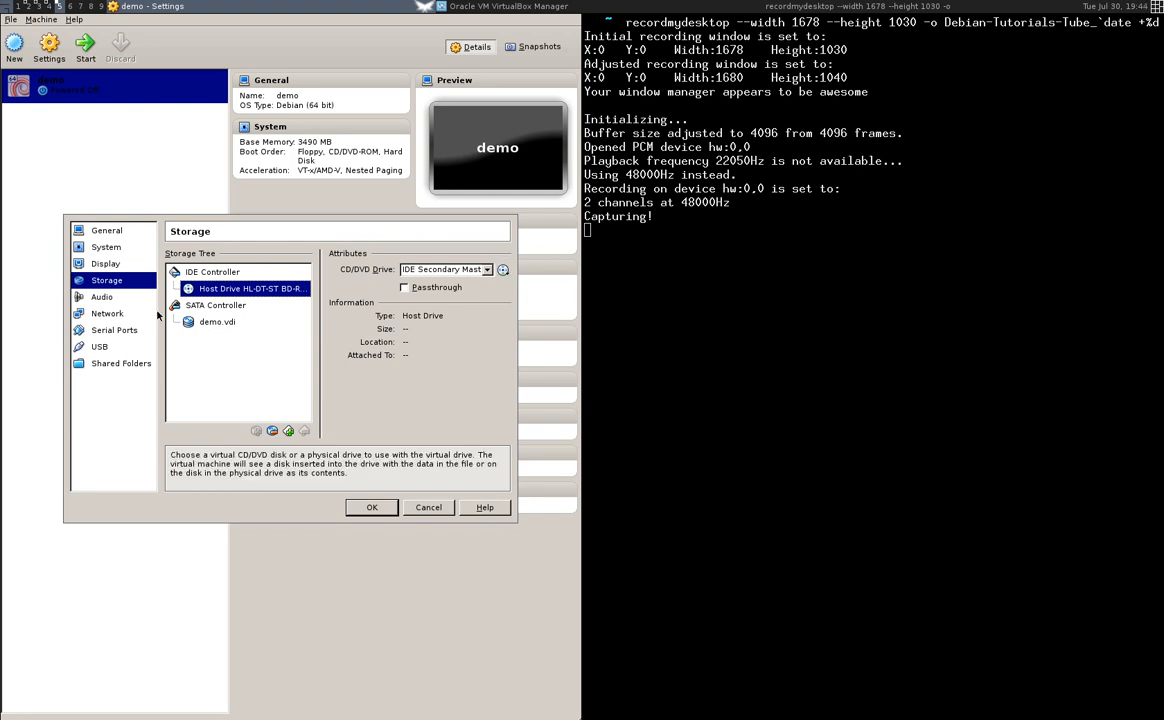
- Disable the machine's audio and attach network Adapter 1 to a Bridged Adapter on eth0
{"action": "left_click", "coordinate": [96, 295]}
{"action": "left_click", "coordinate": [195, 256]}
{"action": "left_click", "coordinate": [108, 313]}
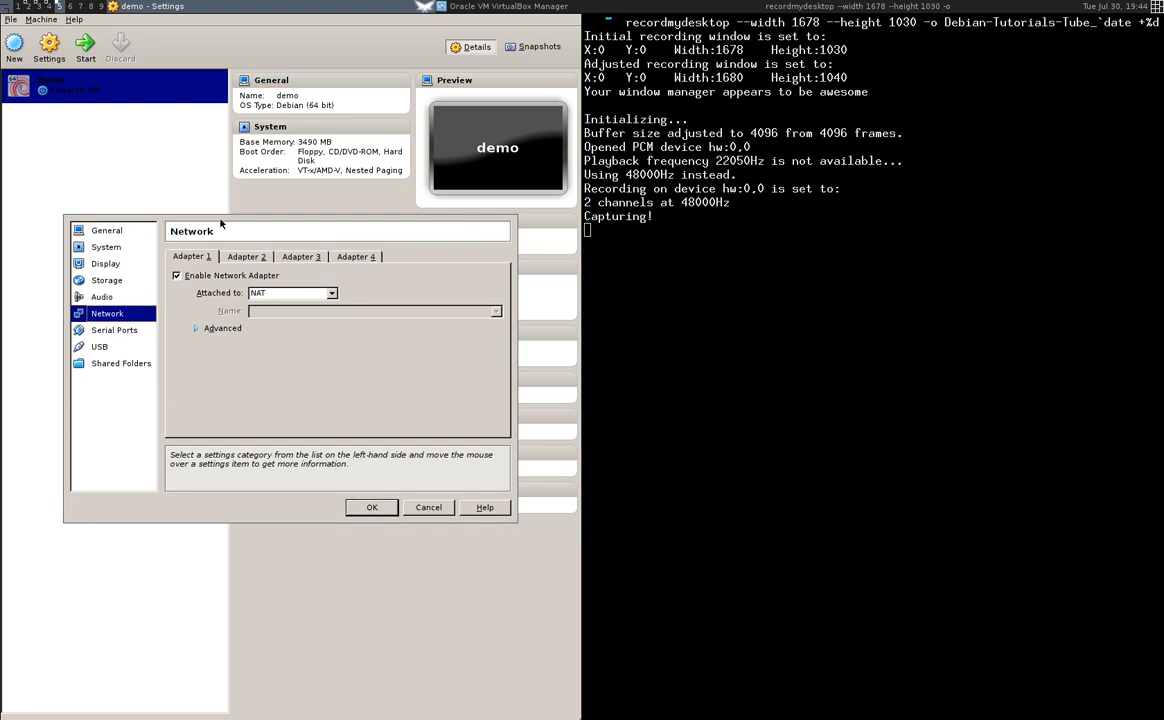
{"action": "left_click", "coordinate": [290, 293]}
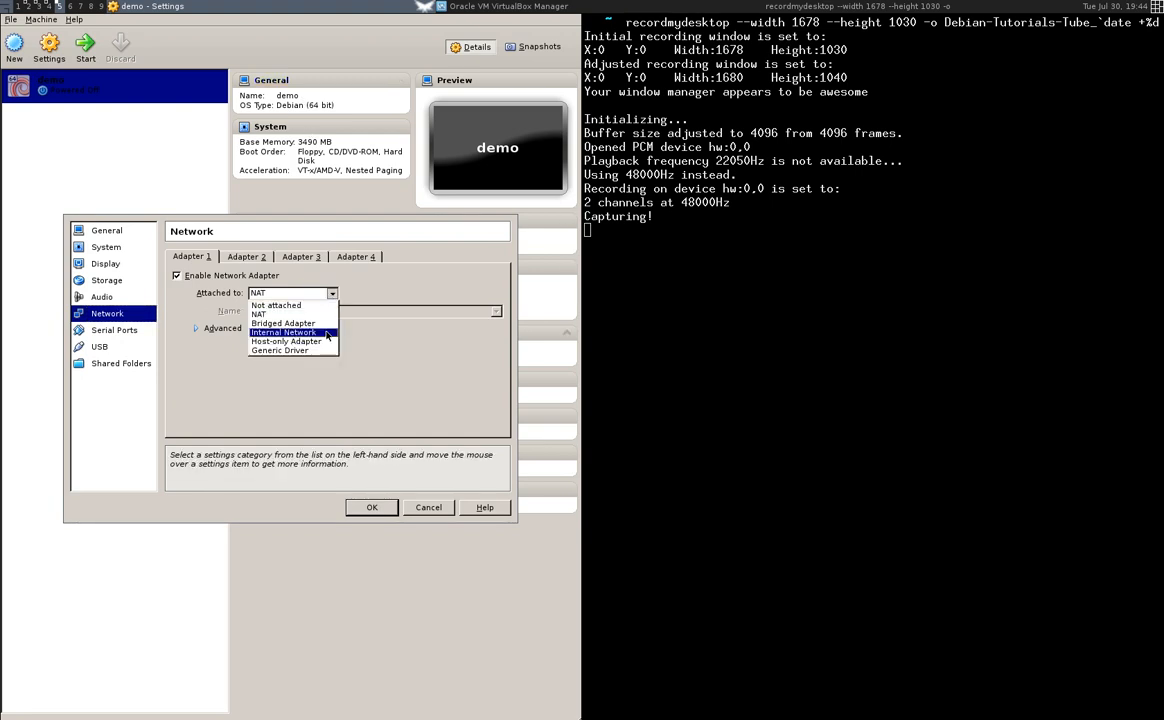
{"action": "left_click", "coordinate": [322, 325]}
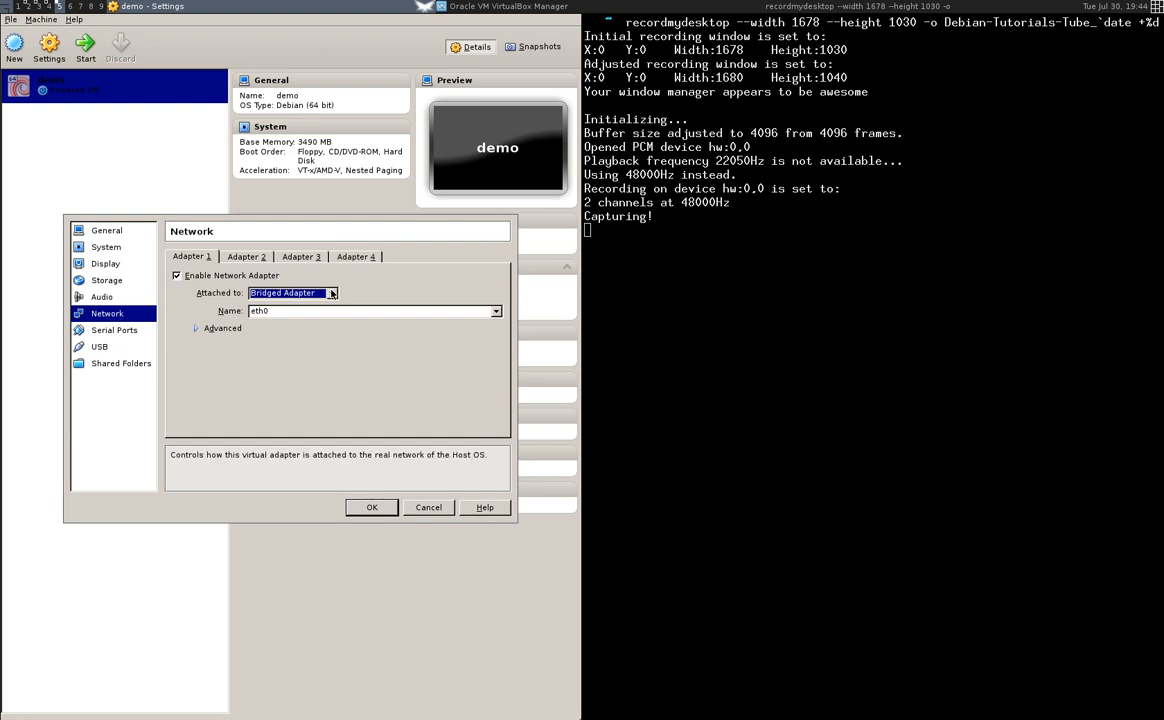
{"action": "left_click", "coordinate": [280, 311]}
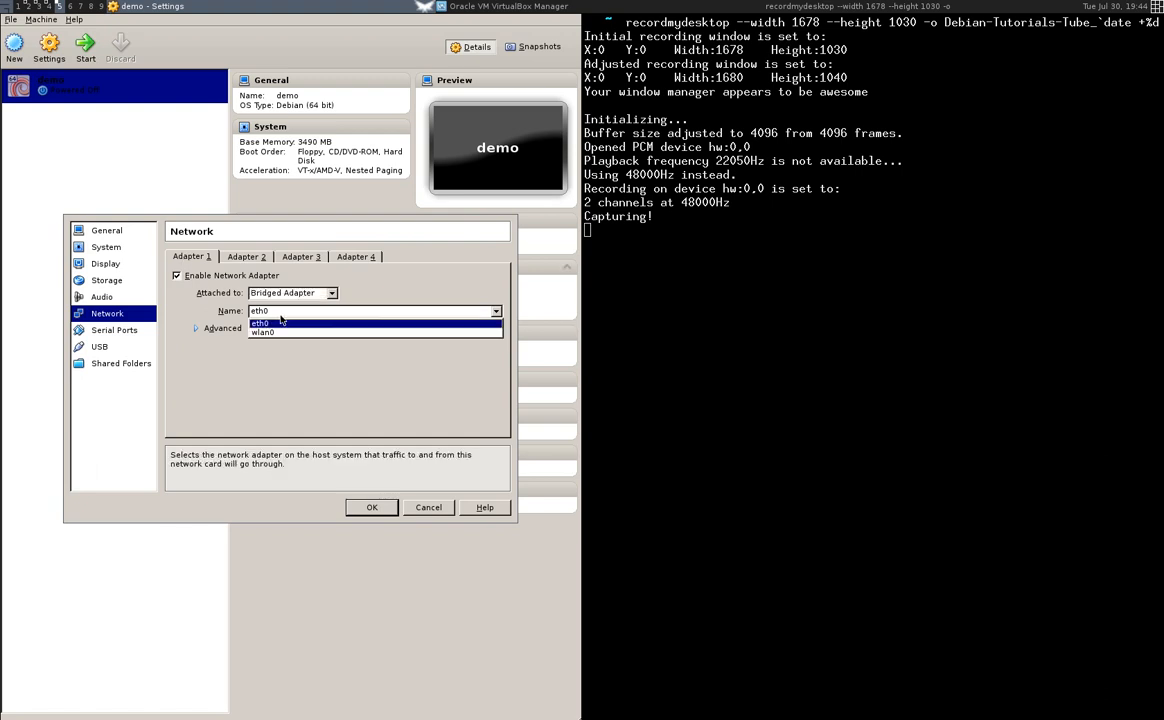
{"action": "left_click", "coordinate": [281, 318]}
- Look over the serial port, USB and shared folder settings, save the configuration and start the demo machine
{"action": "left_click", "coordinate": [110, 329]}
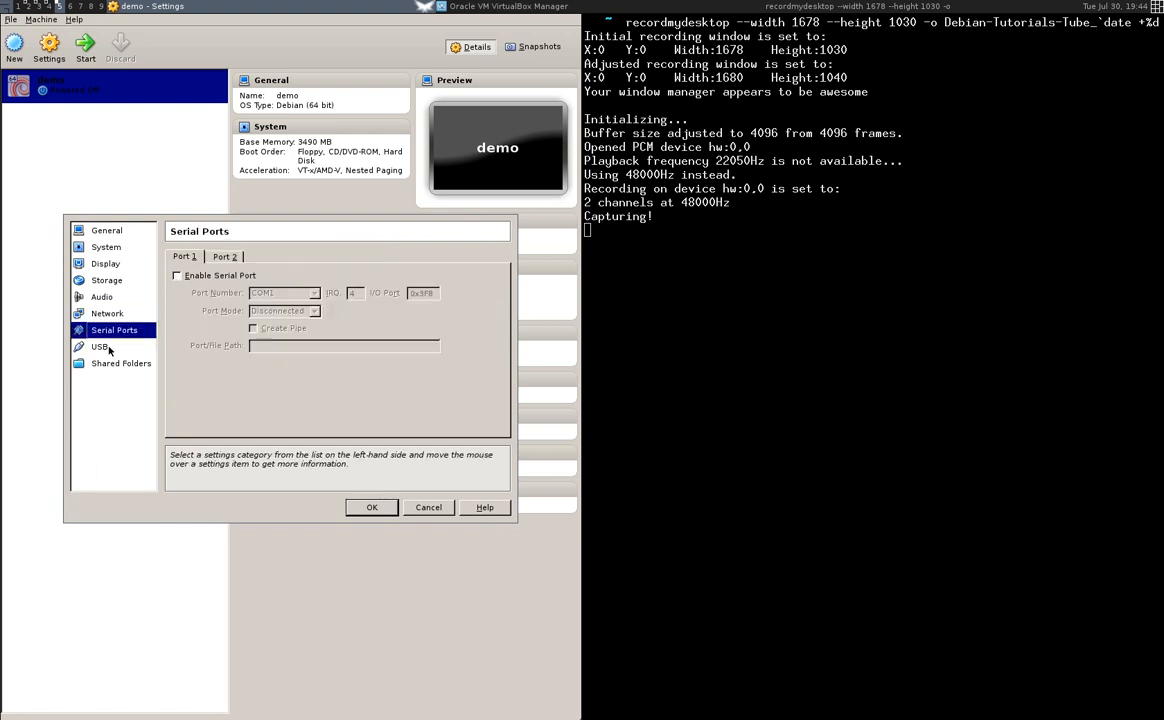
{"action": "left_click", "coordinate": [98, 346]}
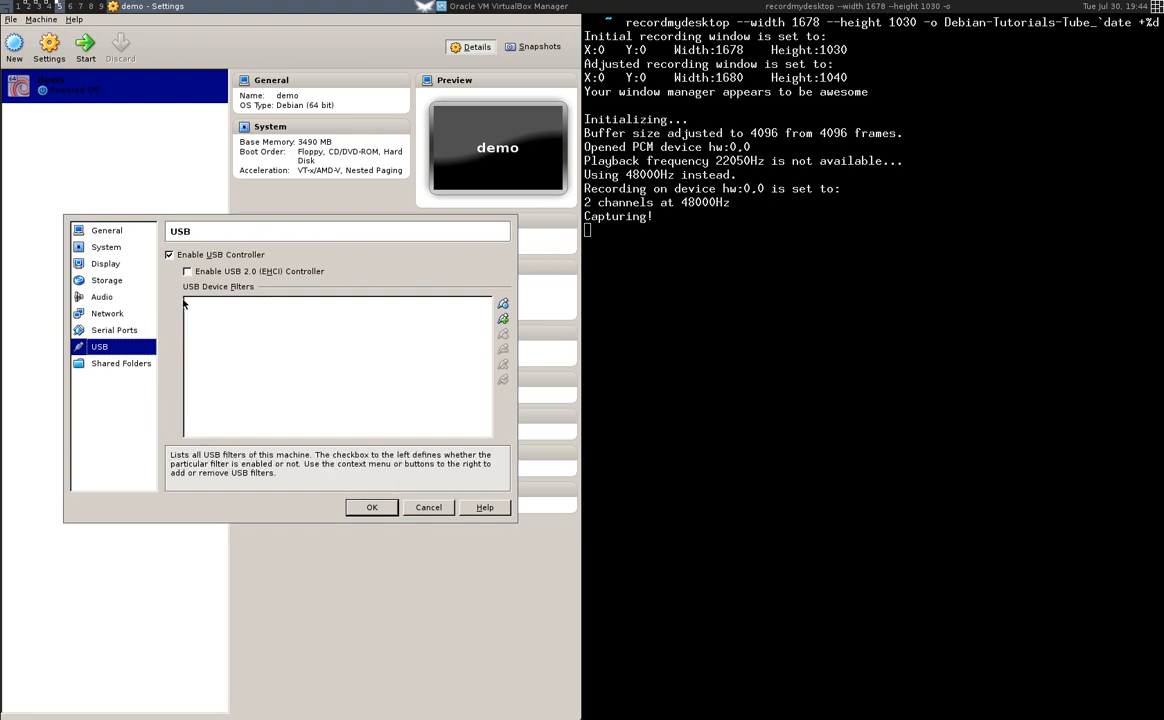
{"action": "left_click", "coordinate": [97, 366]}
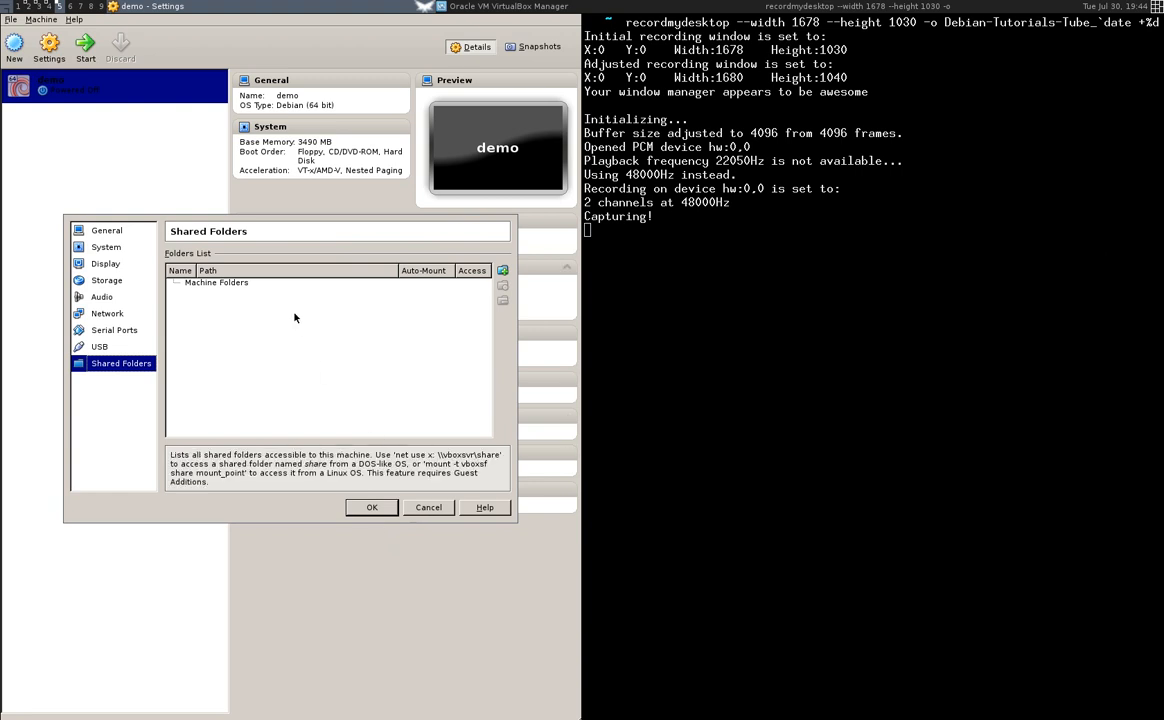
{"action": "left_click", "coordinate": [371, 509]}
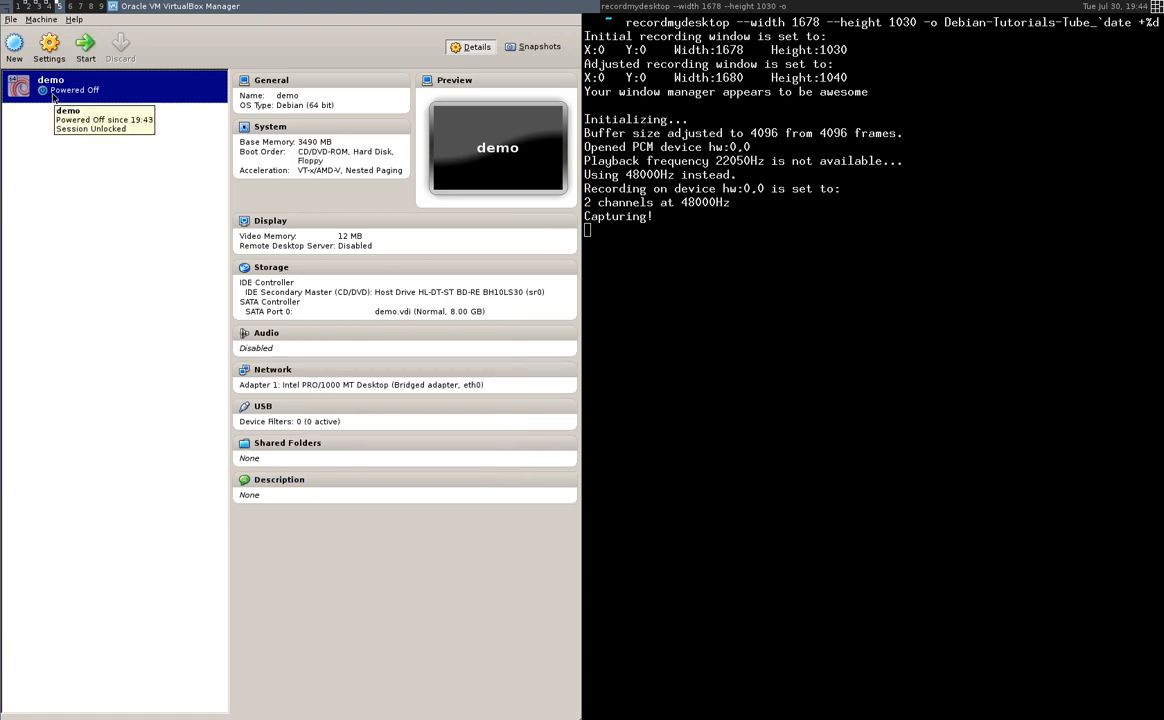
{"action": "left_click", "coordinate": [92, 40]}
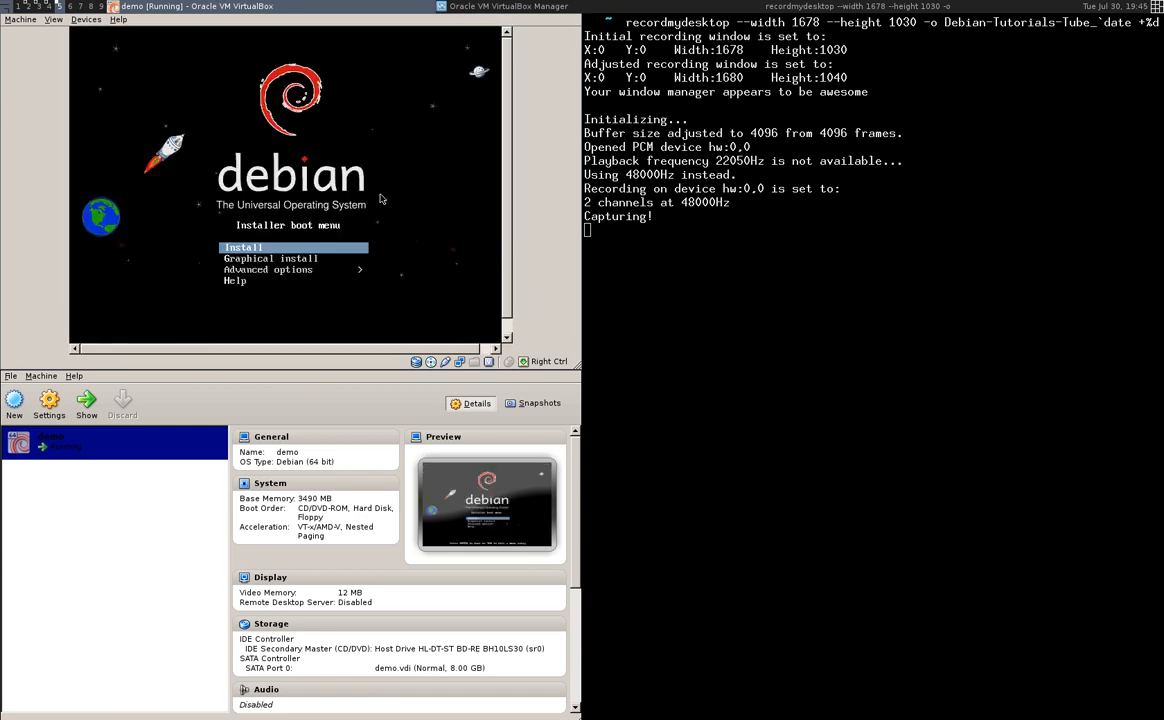
- Check the running machine's CD/DVD drive selection and network adapter settings, leaving both as they are
{"action": "left_click", "coordinate": [431, 363]}
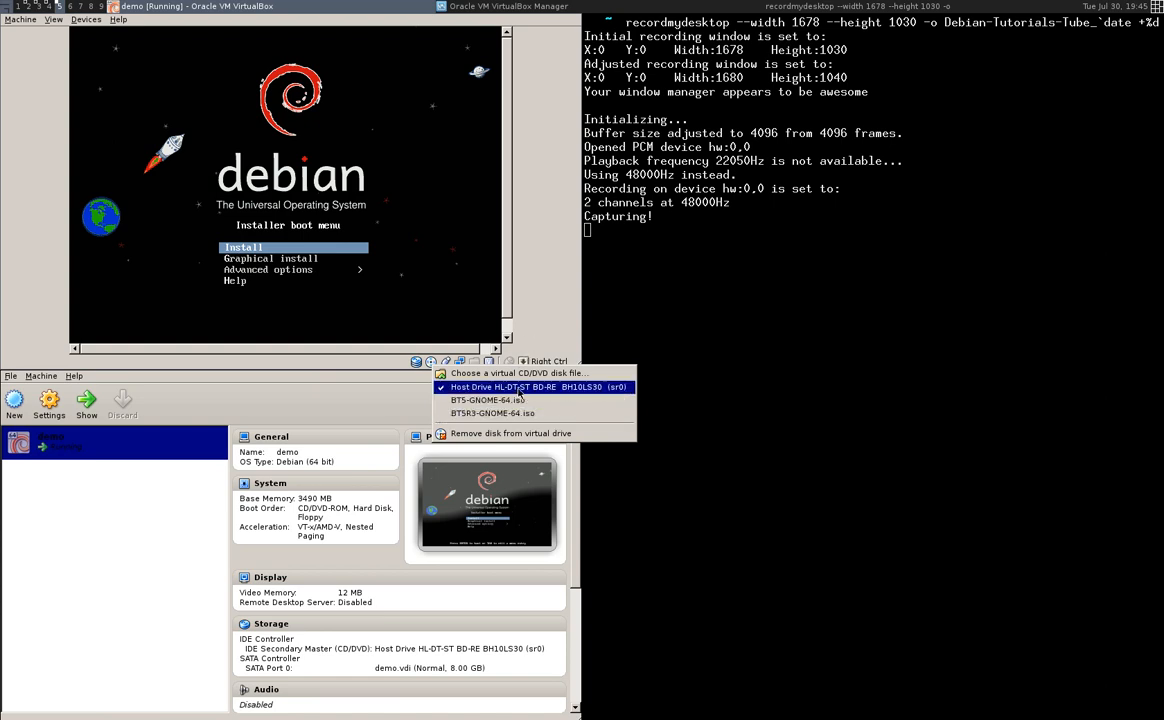
{"action": "left_click", "coordinate": [550, 278]}
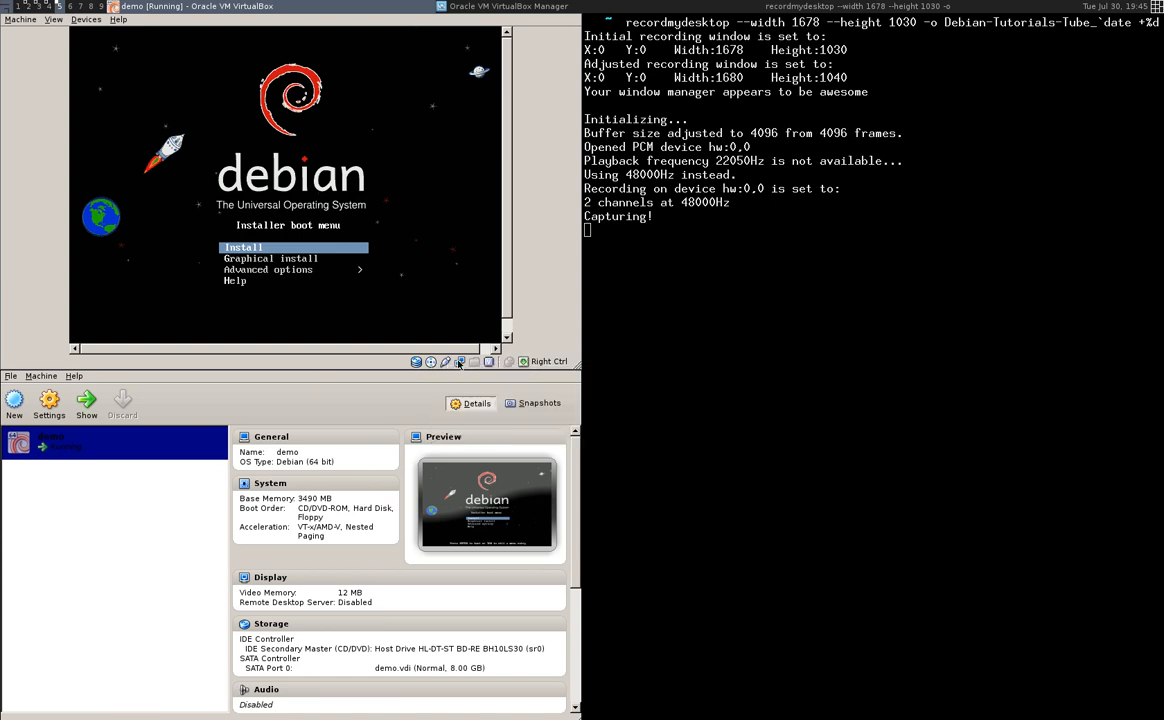
{"action": "double_click", "coordinate": [459, 362]}
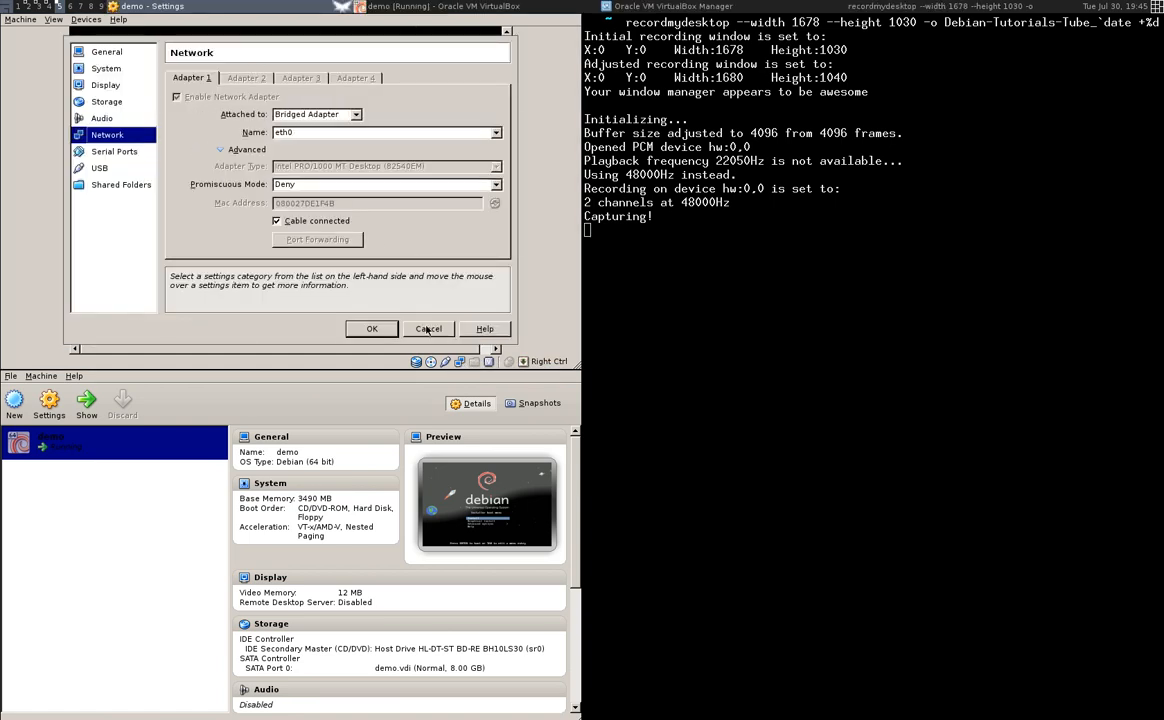
{"action": "left_click", "coordinate": [428, 329]}
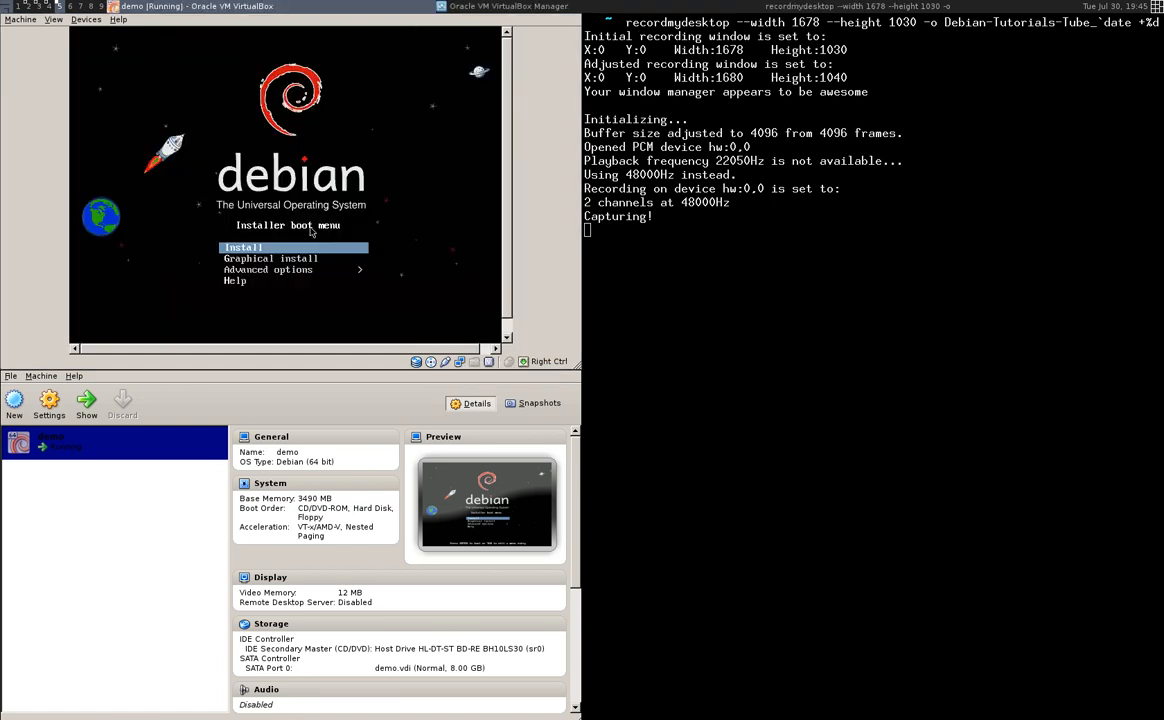